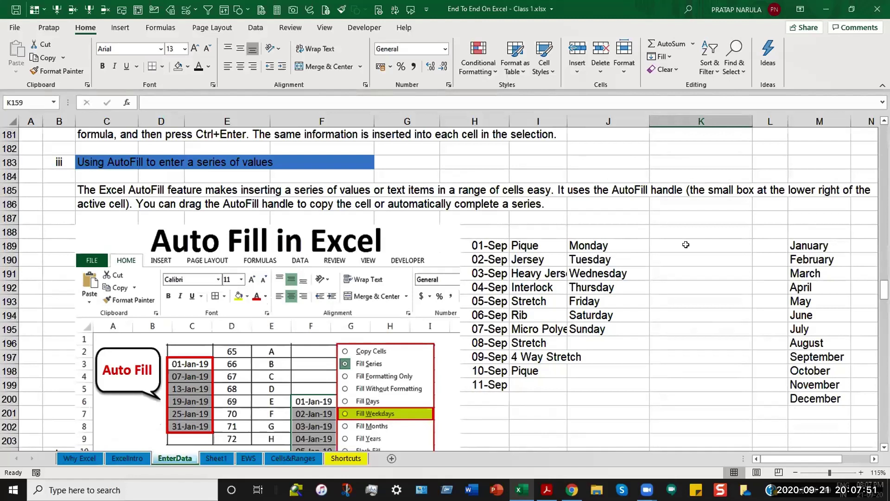
Step: Inspect the Monday and January entries beside the empty cell K189
left_click(686, 244)
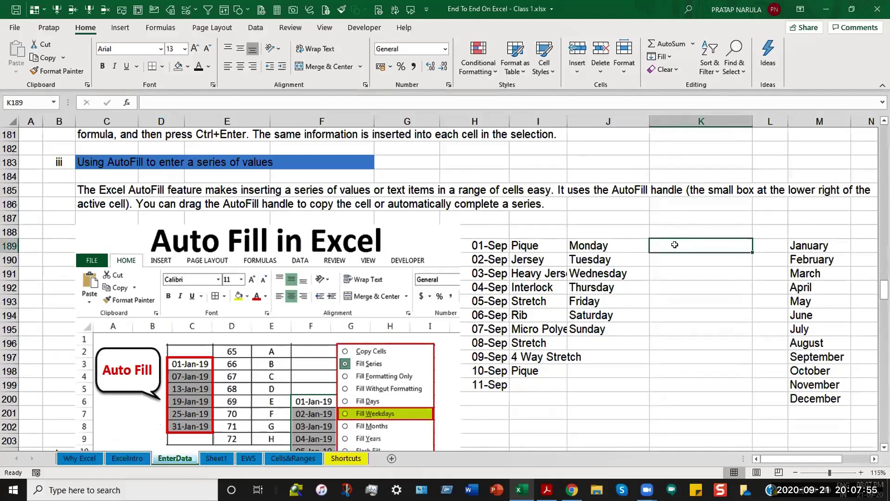
left_click(628, 246)
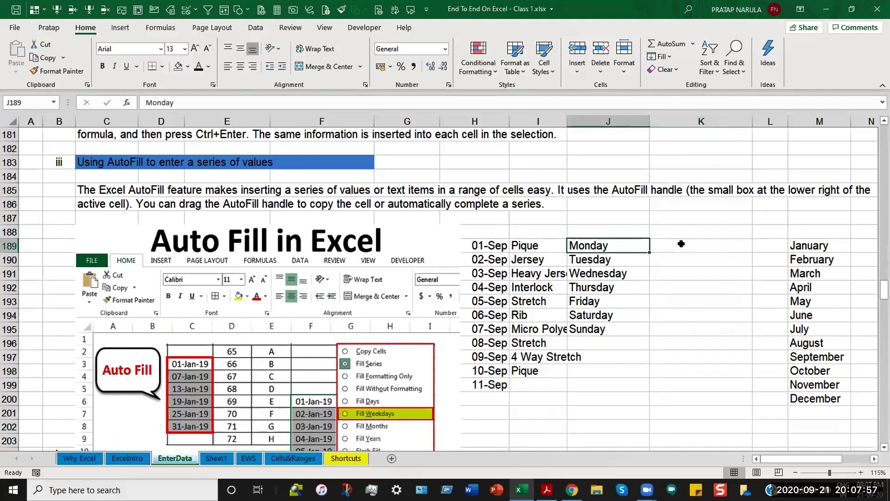
left_click(724, 245)
left_click(791, 244)
left_click(709, 245)
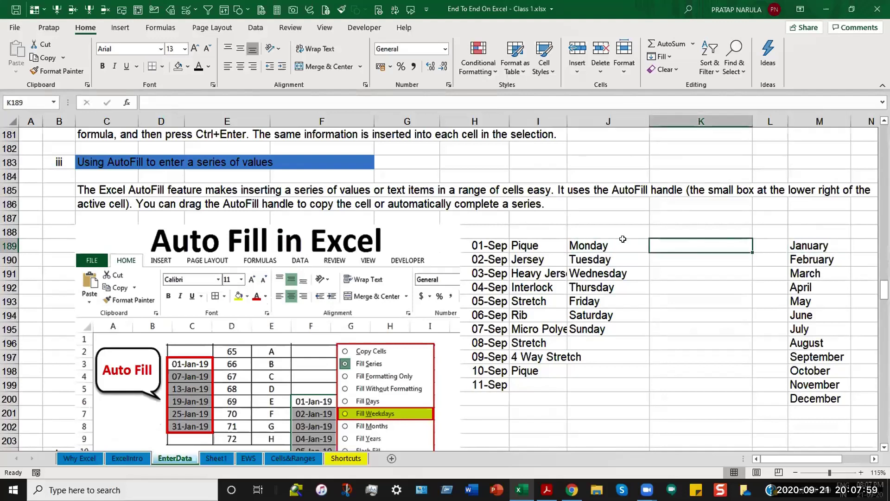
key("Left")
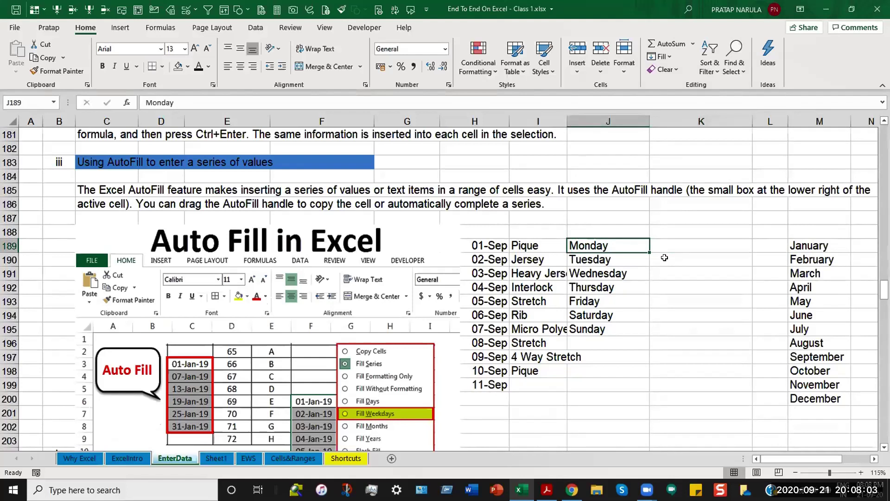
Step: Enter 1 and 3 in K189:K190 and AutoFill the odd numbers down to K201
left_click(684, 244)
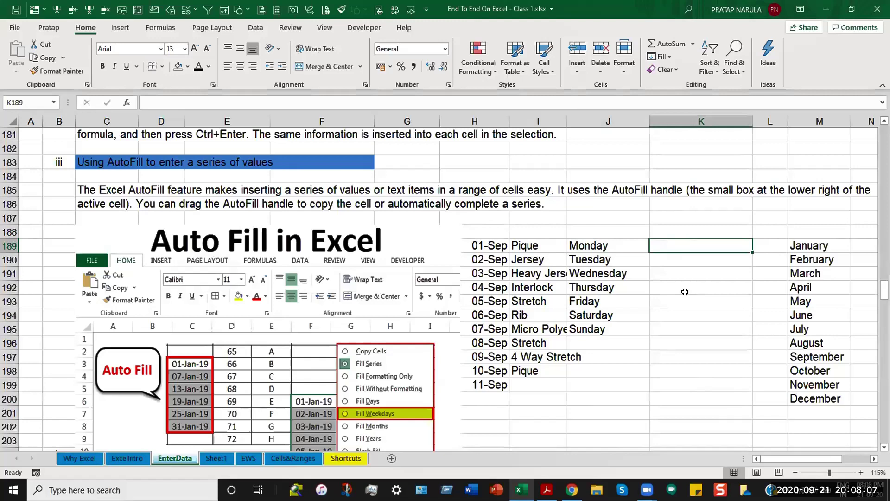
type("1")
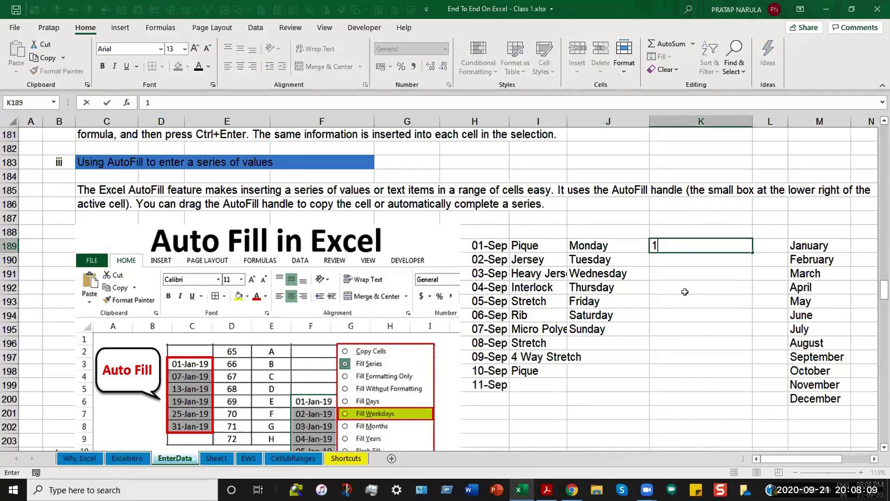
key("Return")
type("3")
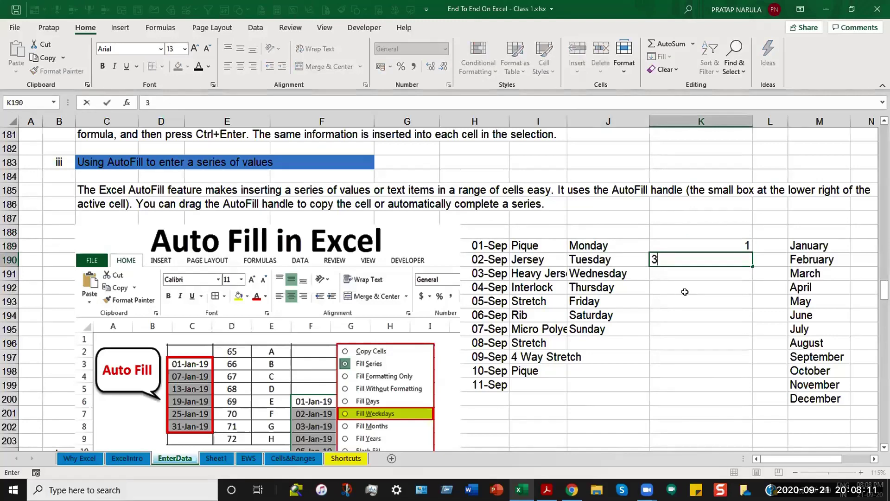
key("Return")
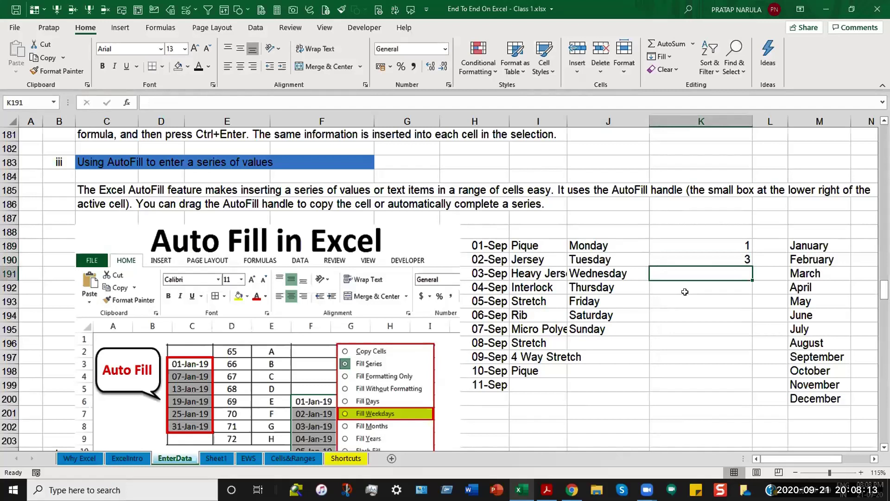
left_click_drag(733, 244, 746, 261)
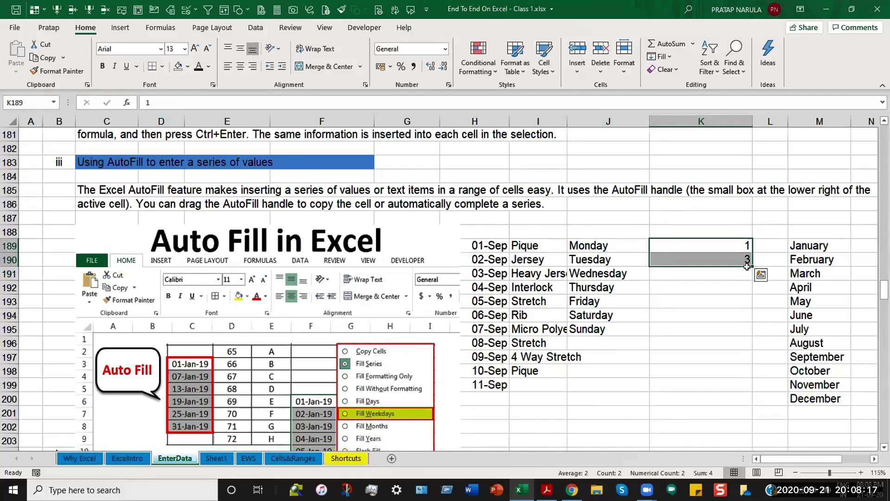
left_click_drag(751, 262, 746, 378)
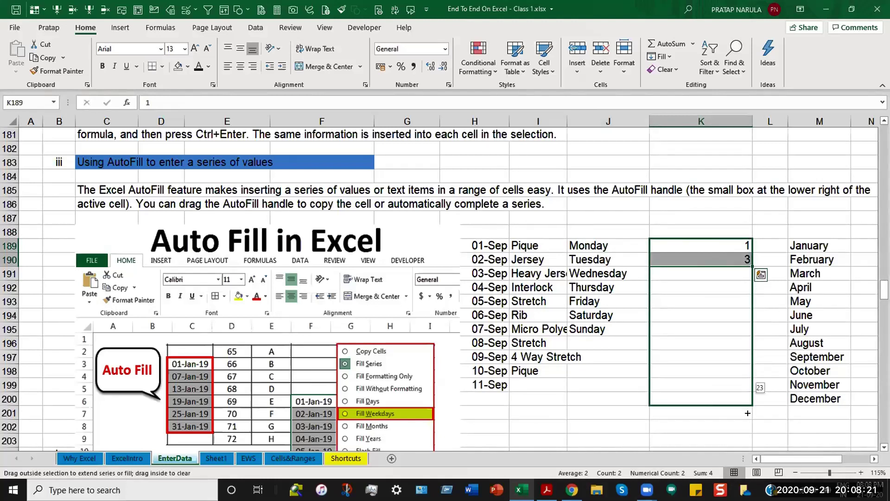
left_click_drag(745, 378, 748, 416)
left_click(782, 331)
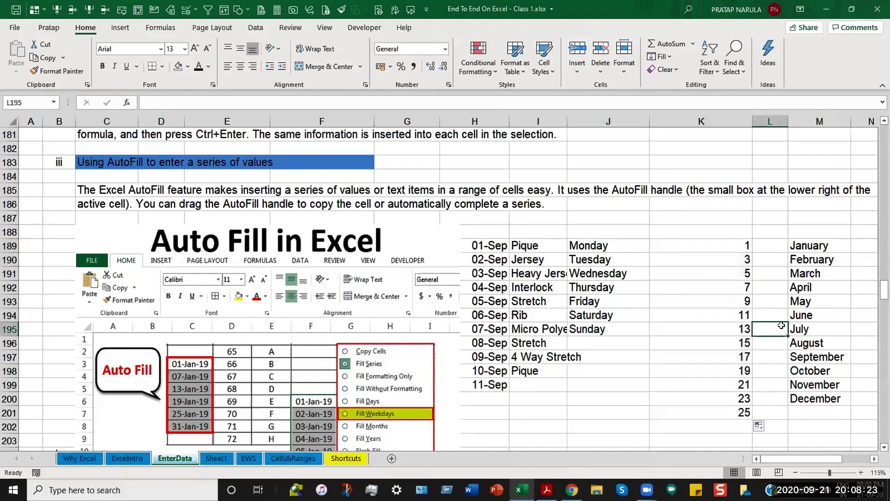
left_click_drag(739, 249, 737, 275)
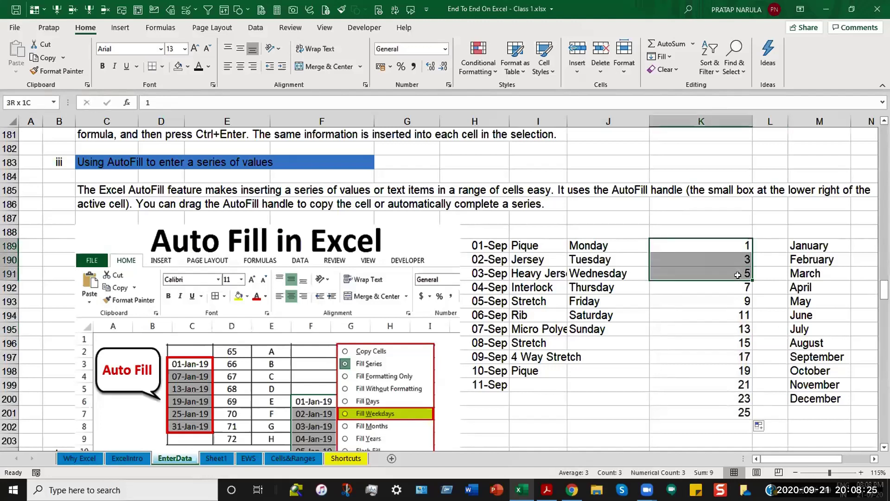
left_click_drag(733, 245, 736, 412)
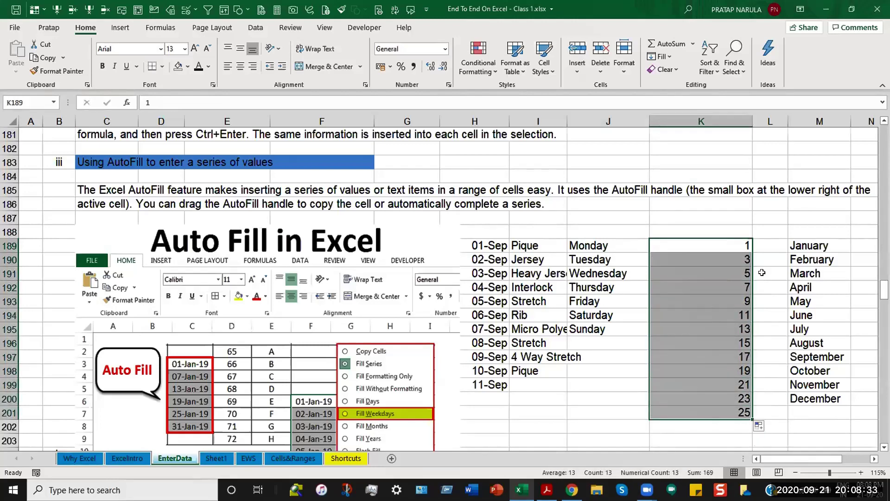
scroll(761, 273, "down", 1)
scroll(613, 160, "down", 1)
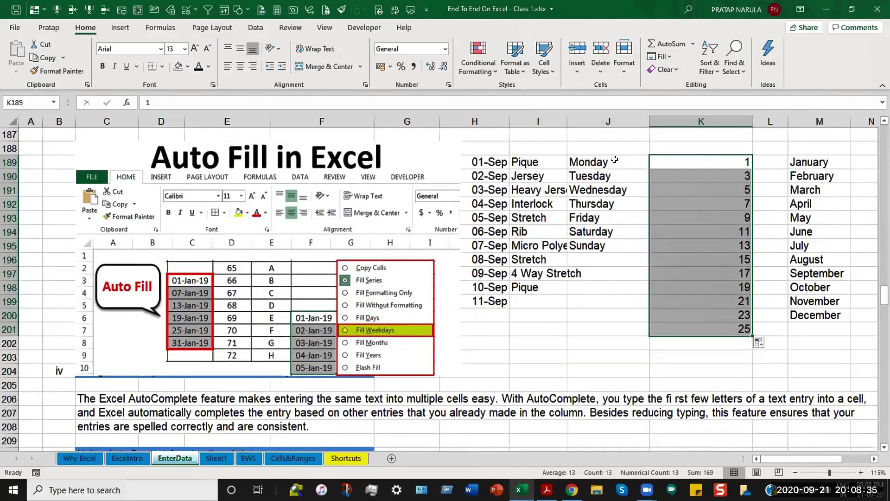
Step: Clear Wednesday onward, then extend the weekday series down to J204
left_click(614, 161)
left_click_drag(614, 162, 617, 249)
left_click(617, 189)
key("Delete")
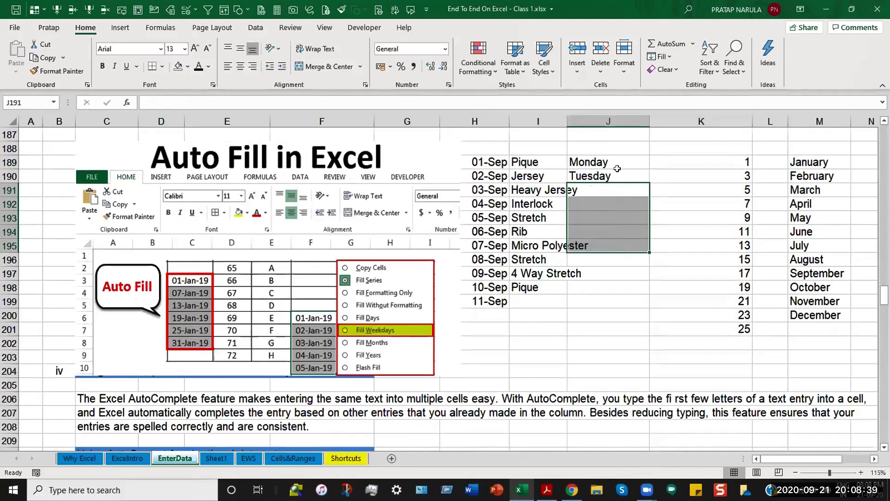
mouse_move(616, 160)
left_mouse_down()
mouse_move(644, 219)
mouse_move(637, 375)
left_mouse_up()
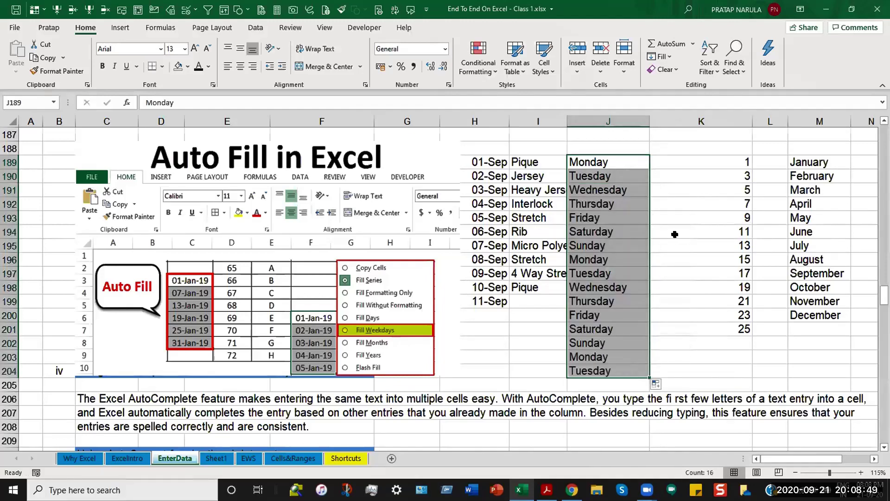
Step: Select the weekday entries J190:J204 below Monday
left_click(622, 168)
left_click_drag(623, 169, 626, 237)
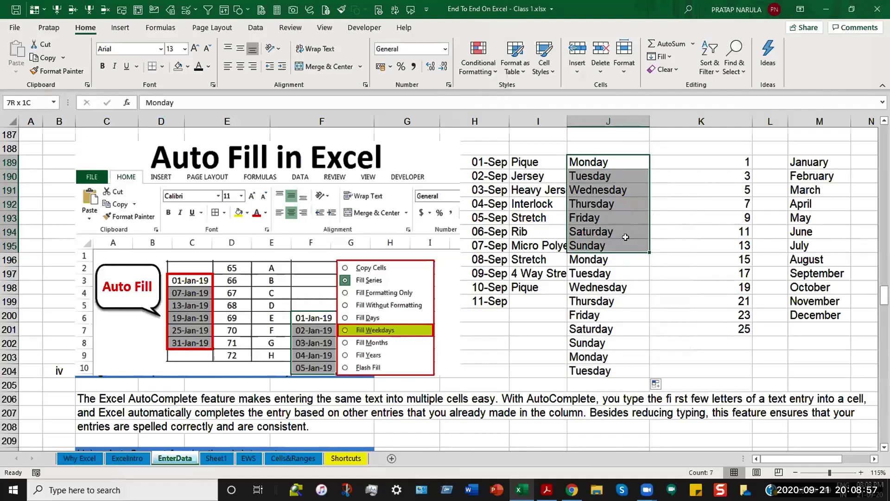
left_click_drag(621, 258, 621, 343)
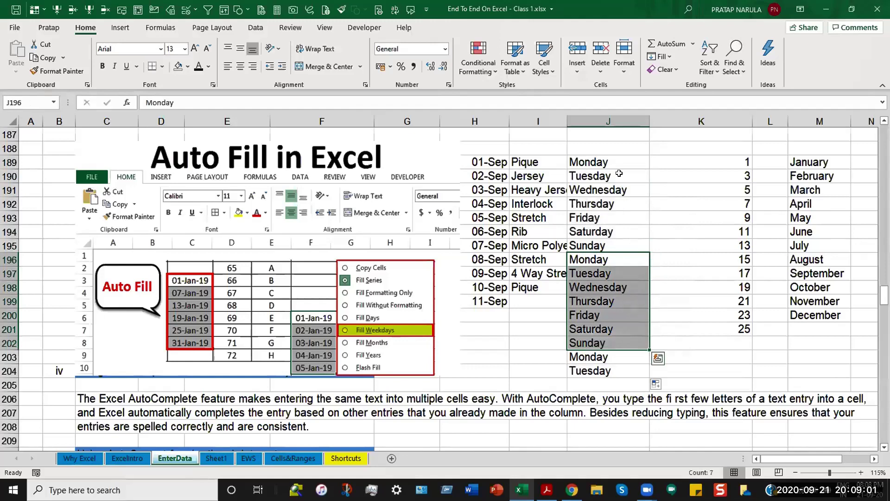
left_click_drag(619, 177, 614, 363)
Step: Clear below Monday, enter Wednesday in J190, and fill the pair down to J204
key("Delete")
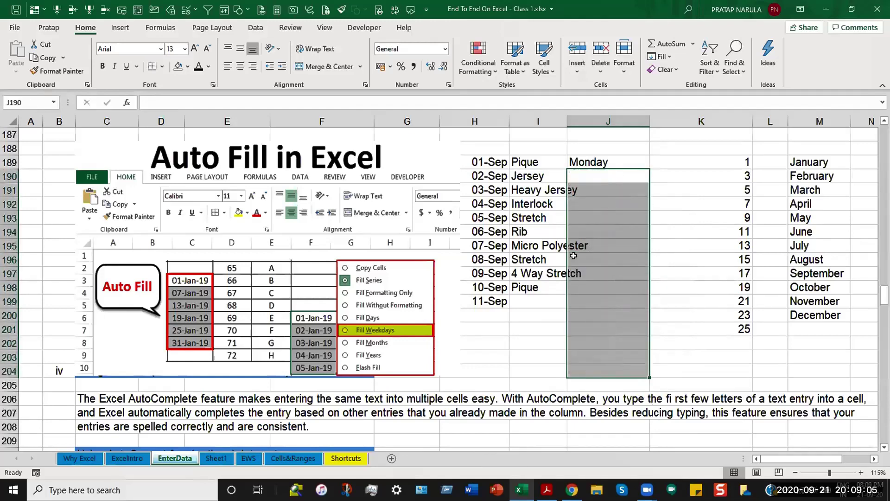
left_click(605, 176)
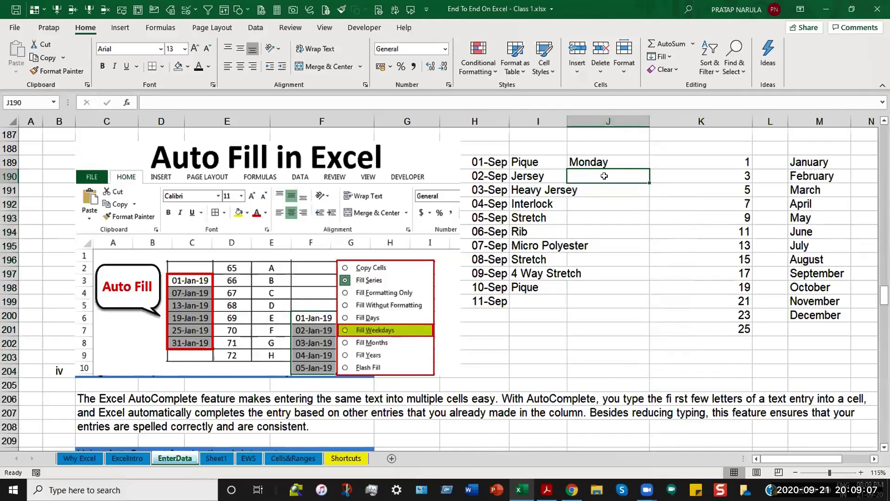
type("We")
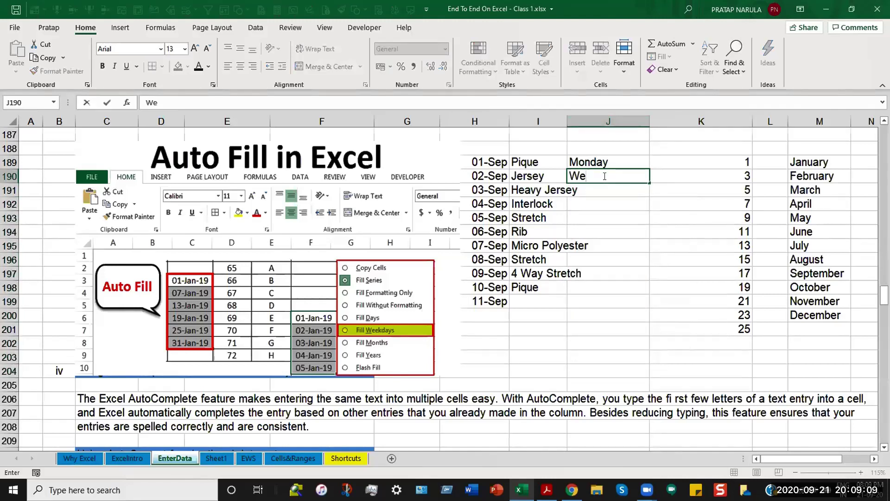
type("dnes")
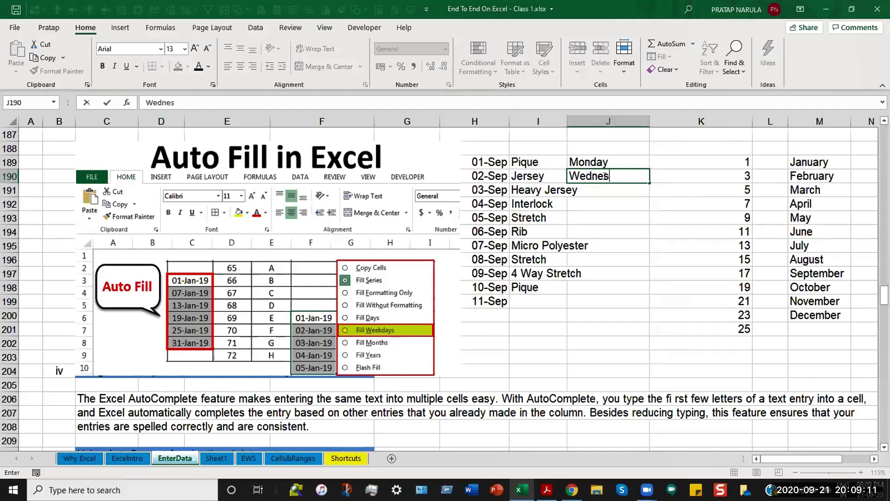
type("day")
key("Return")
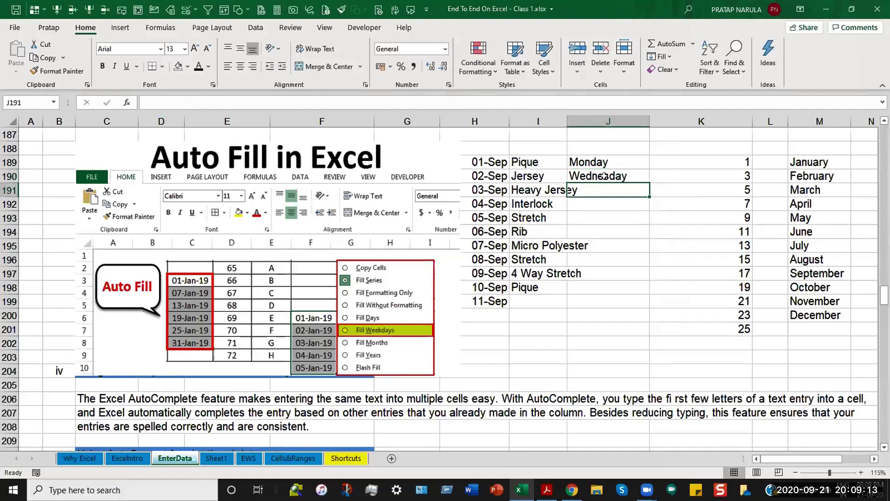
key("Up")
key("Up")
key("shift+Down")
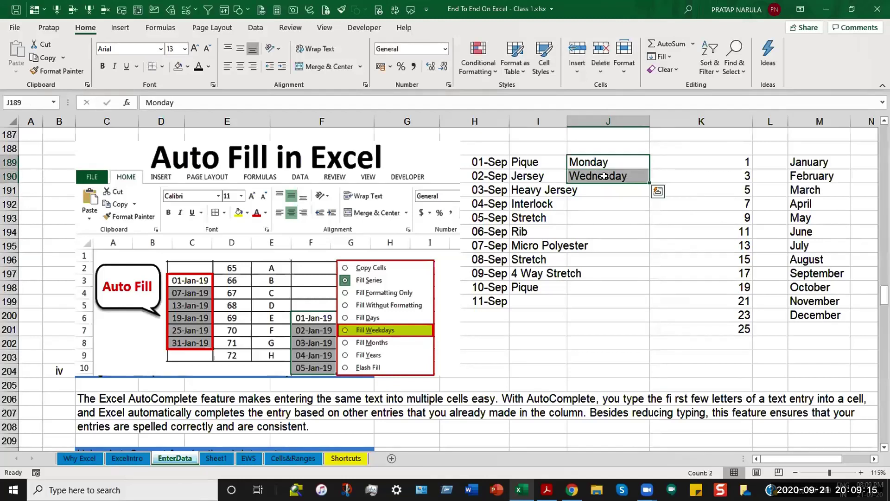
left_click_drag(649, 183, 641, 379)
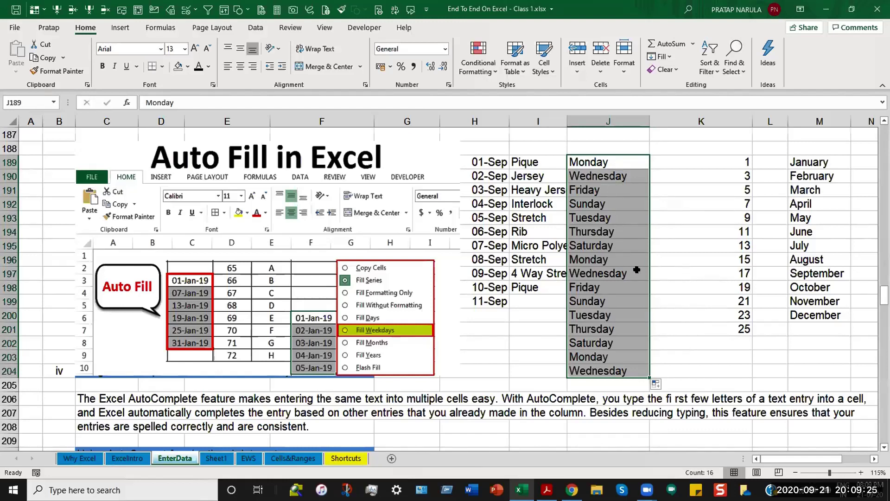
left_click(672, 178)
left_click_drag(621, 162, 658, 202)
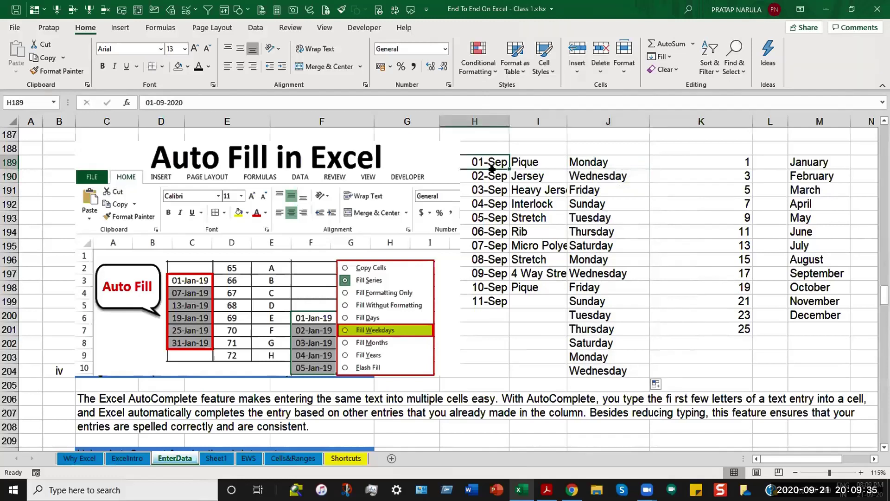
Step: Delete dates H190:H199 and fill 01-Sep down to 15-Sep in H203
left_click_drag(490, 161, 491, 177)
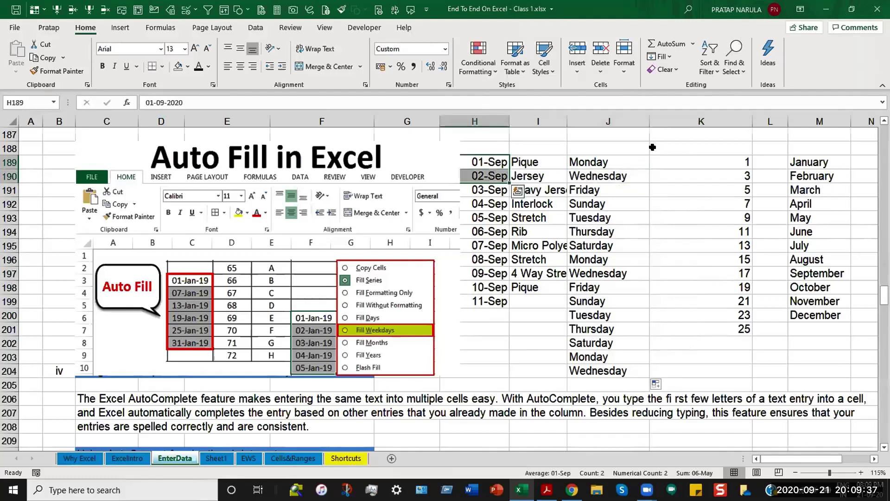
left_click_drag(500, 180, 496, 294)
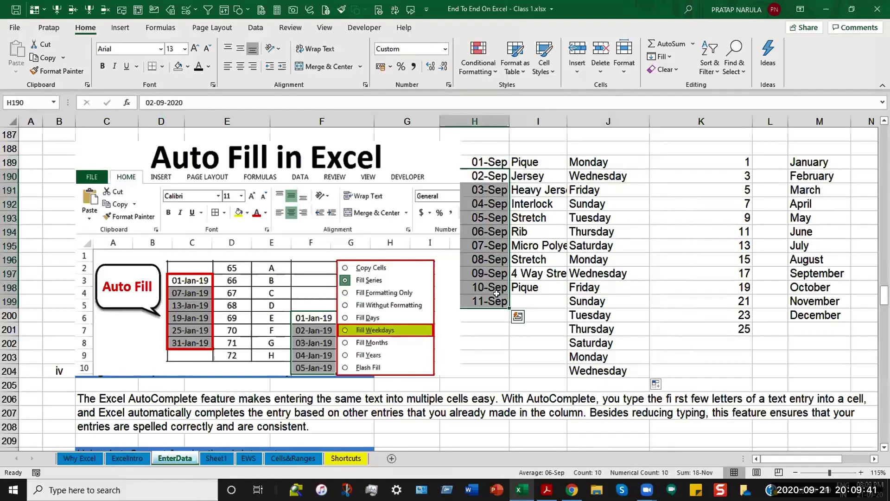
key("Delete")
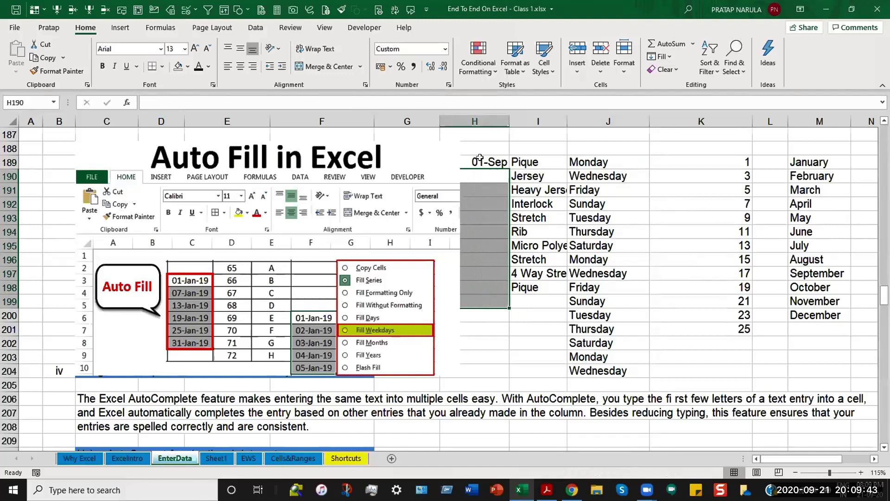
left_click(479, 160)
left_click_drag(509, 169, 506, 358)
left_click(539, 316)
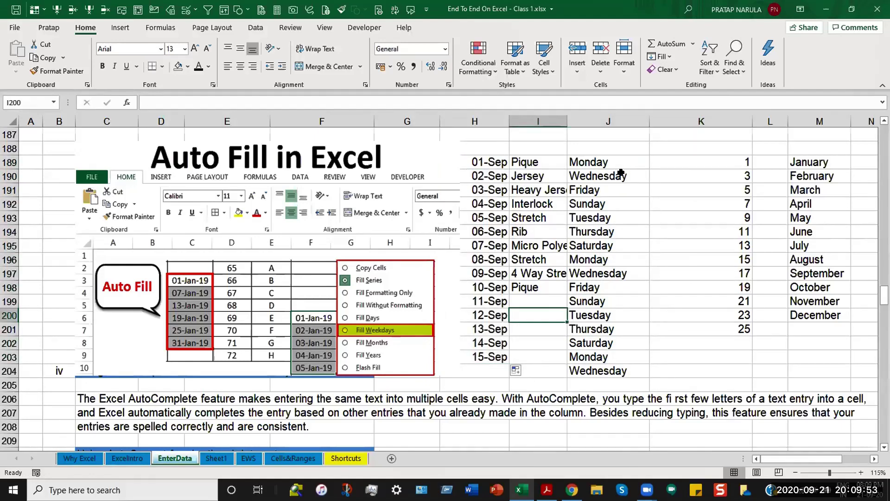
Step: Delete the numbers 3 through 25 below the 1 in K189
left_click(728, 160)
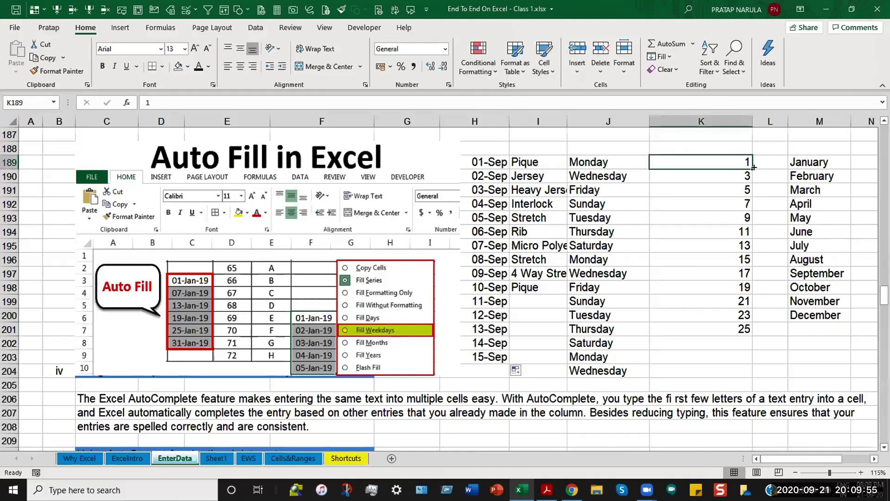
left_click_drag(742, 175, 733, 355)
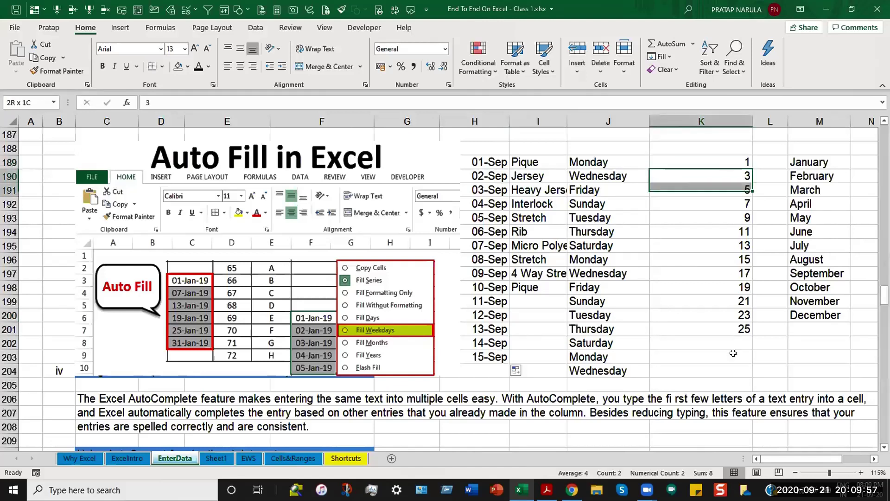
key("Delete")
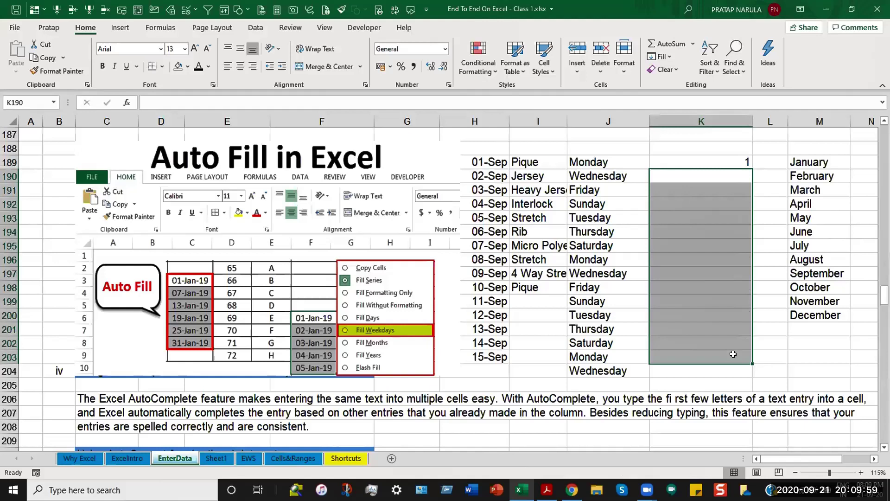
Step: Copy the 1 down to K202, then delete the copies
left_click(728, 158)
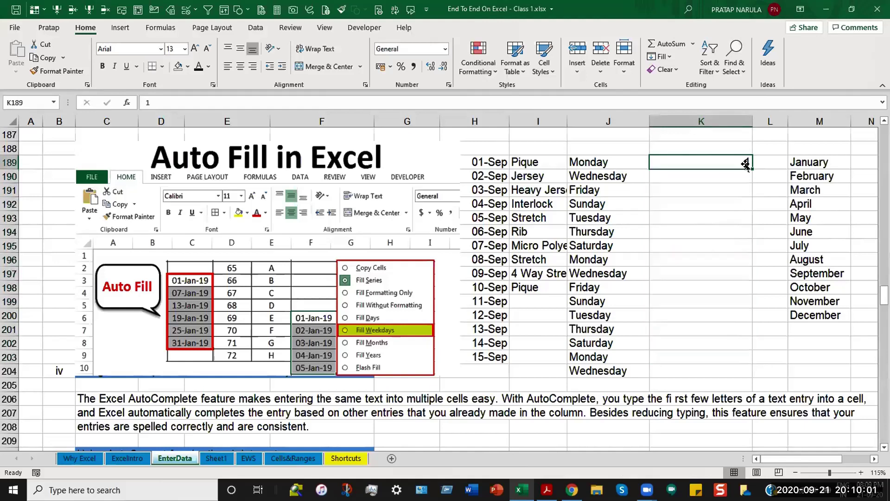
left_click_drag(752, 169, 746, 349)
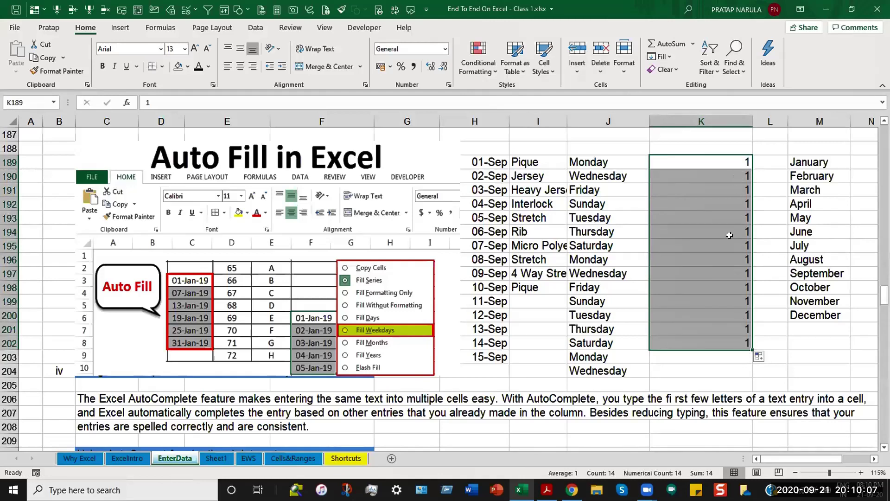
left_click_drag(743, 175, 723, 338)
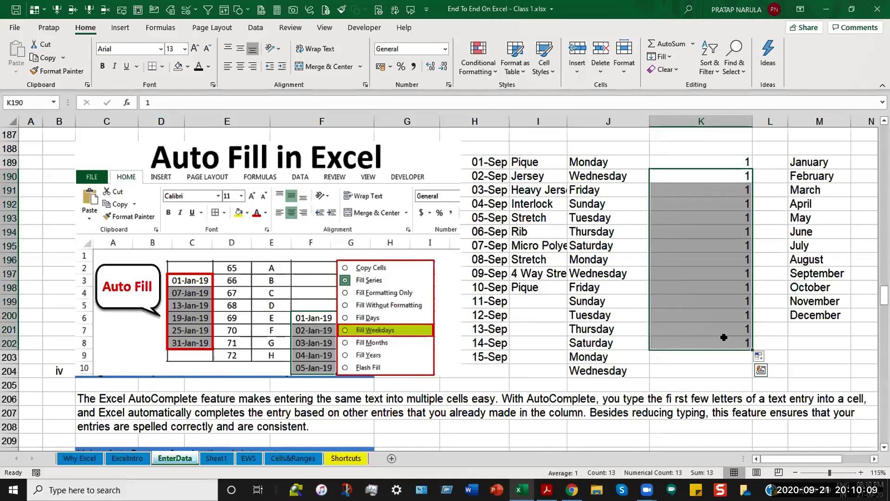
key("Delete")
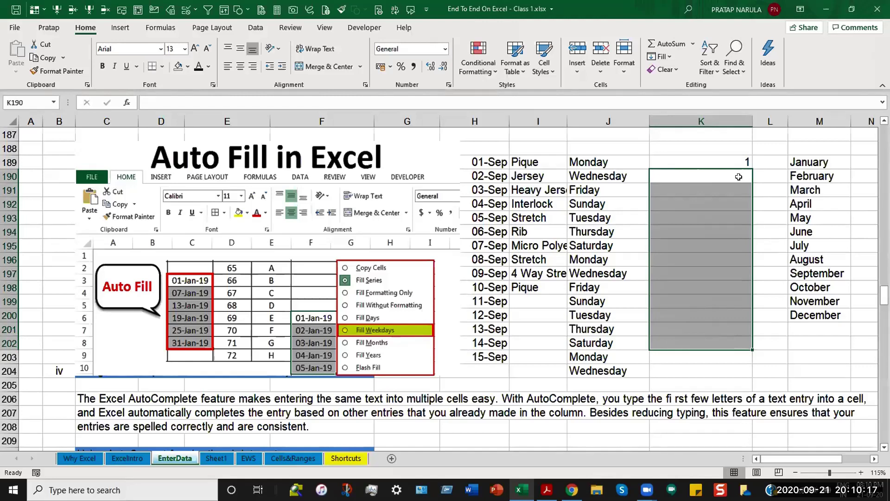
Step: Enter 4 in K190 and fill the step-of-3 series down to 43
left_click(739, 177)
type("4")
key("Return")
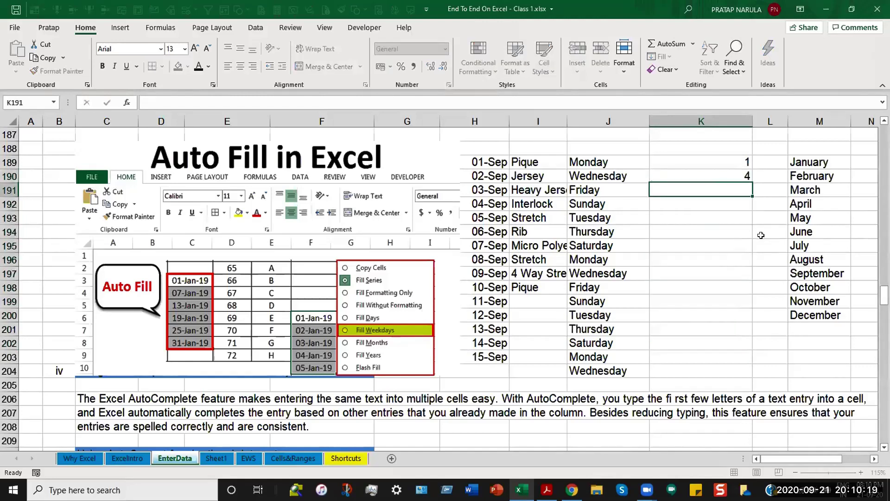
mouse_move(718, 168)
left_mouse_down()
mouse_move(738, 177)
mouse_move(751, 240)
mouse_move(750, 363)
left_mouse_up()
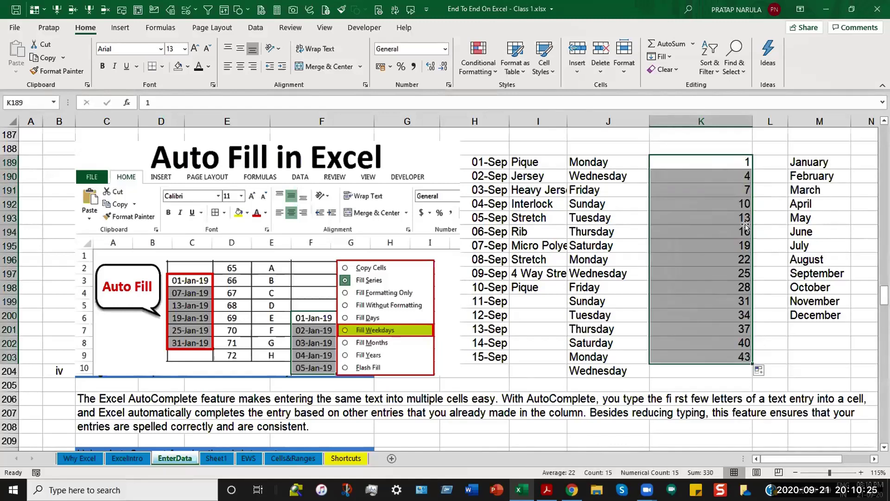
Step: Clear the dates below 01-Sep and refill column H down to 16-Sep
left_click_drag(490, 176, 492, 353)
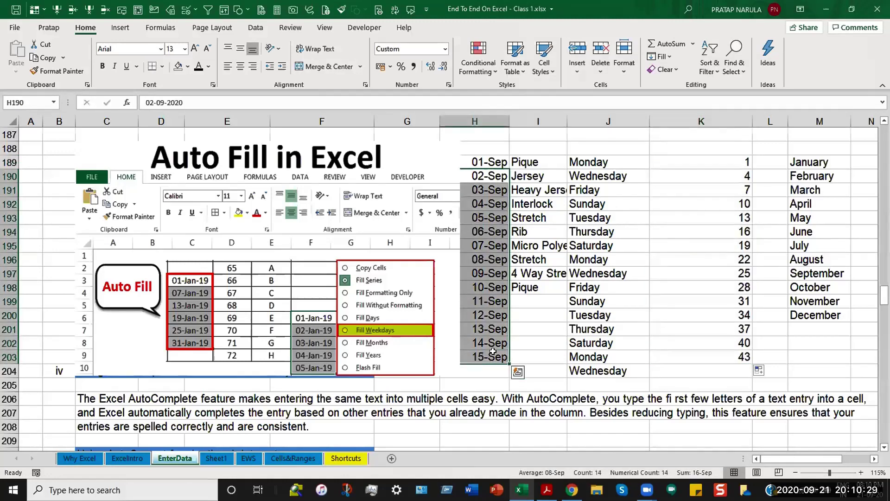
key("Delete")
left_click(496, 161)
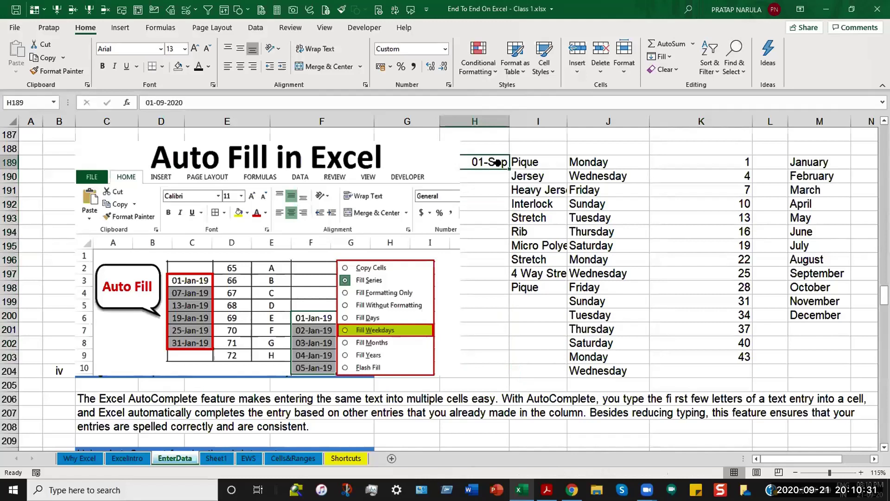
left_click_drag(508, 167, 494, 374)
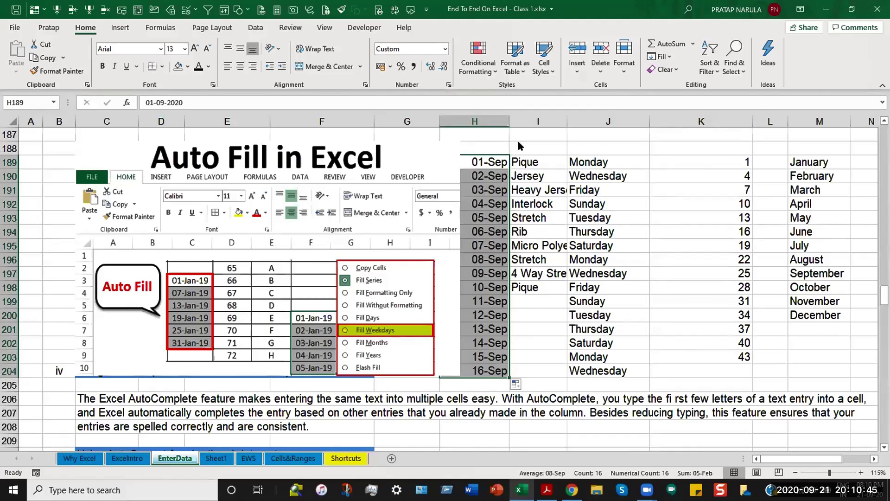
Step: Reselect the first two numbers, 1 and 4, in K189:K190
left_click(738, 162)
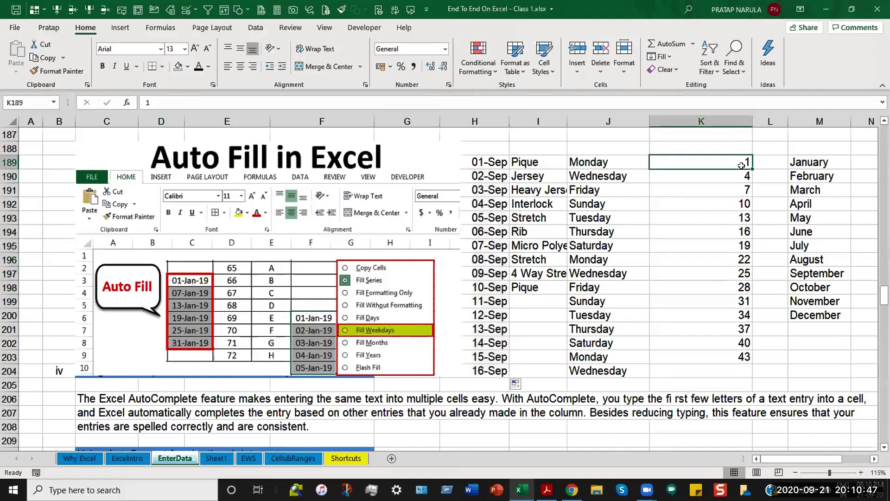
left_click(744, 174)
left_click_drag(735, 162, 739, 173)
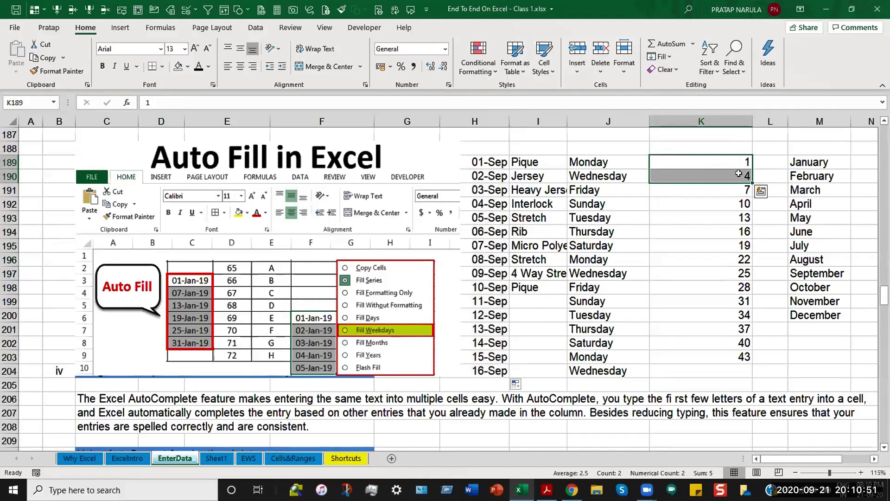
Step: Refill J189:J203 with consecutive weekdays, then delete the whole weekday column
left_click(628, 160)
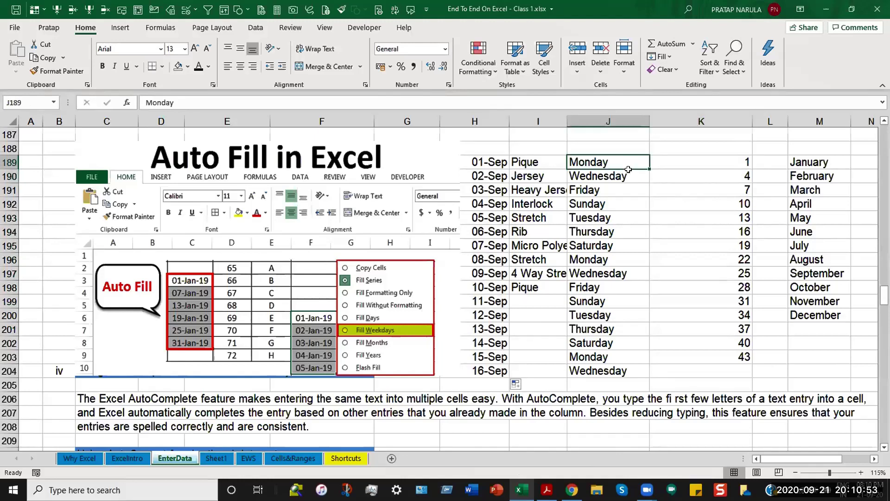
left_click_drag(628, 176, 629, 363)
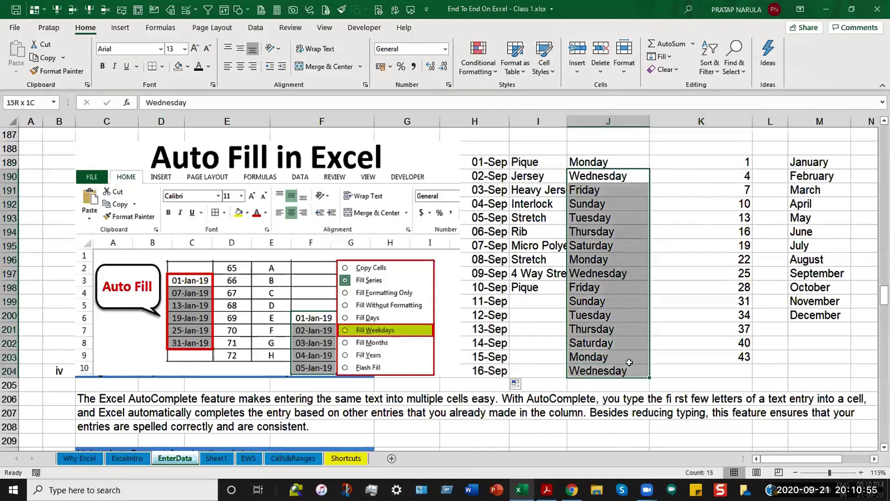
mouse_move(629, 362)
left_mouse_down()
mouse_move(646, 172)
mouse_move(636, 358)
left_mouse_up()
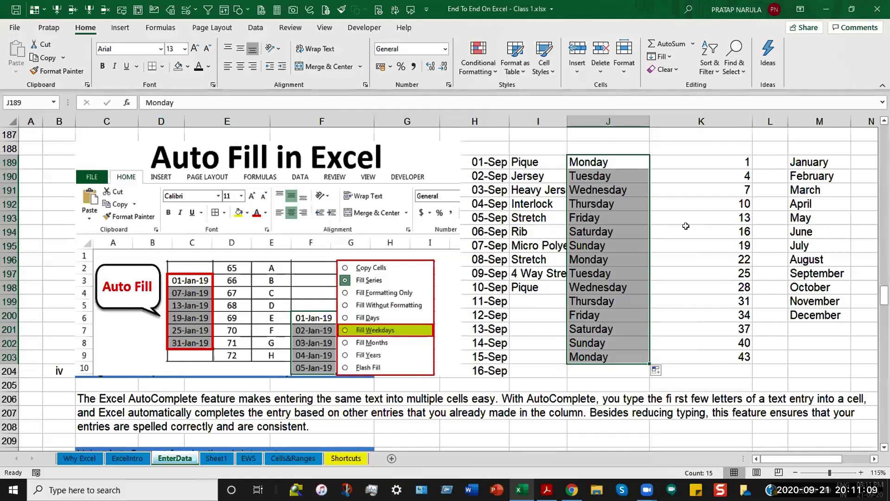
key("Delete")
Step: Enter Pique in J189 and AutoFill the custom fabric list down to J198
left_click(698, 195)
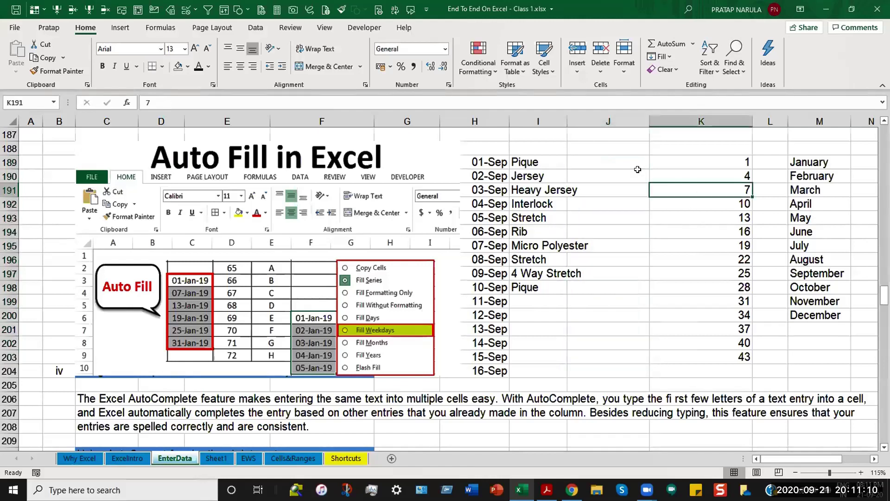
left_click(516, 160)
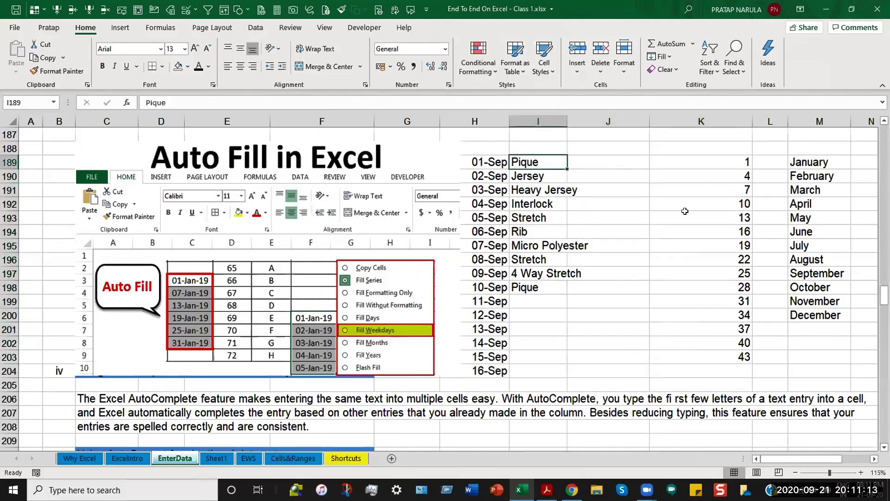
left_click(619, 160)
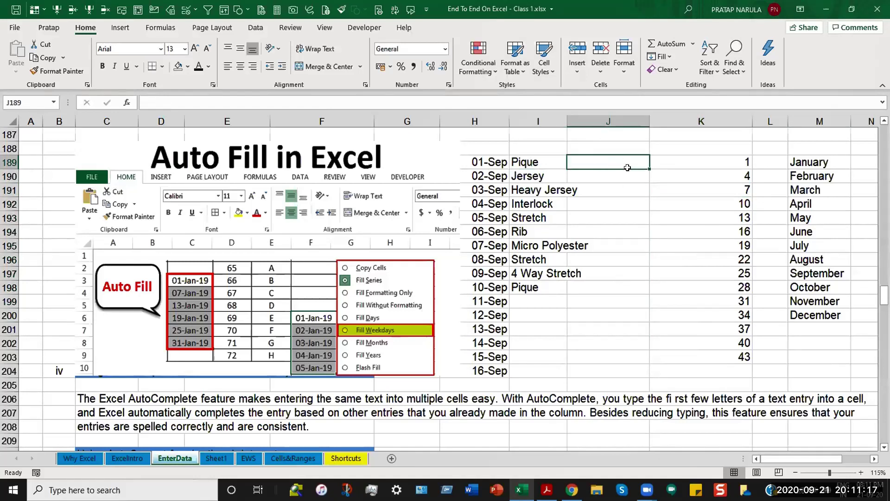
type("Pi")
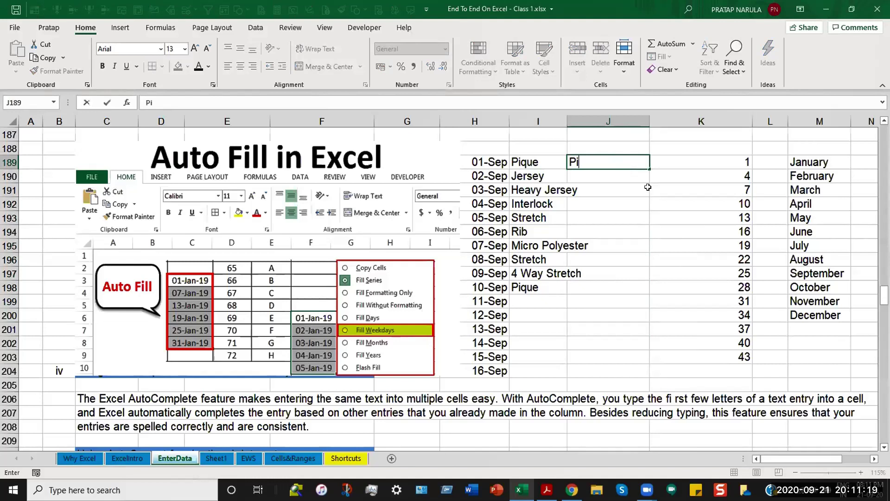
type("u")
key("BackSpace")
type("que")
key("ctrl+Return")
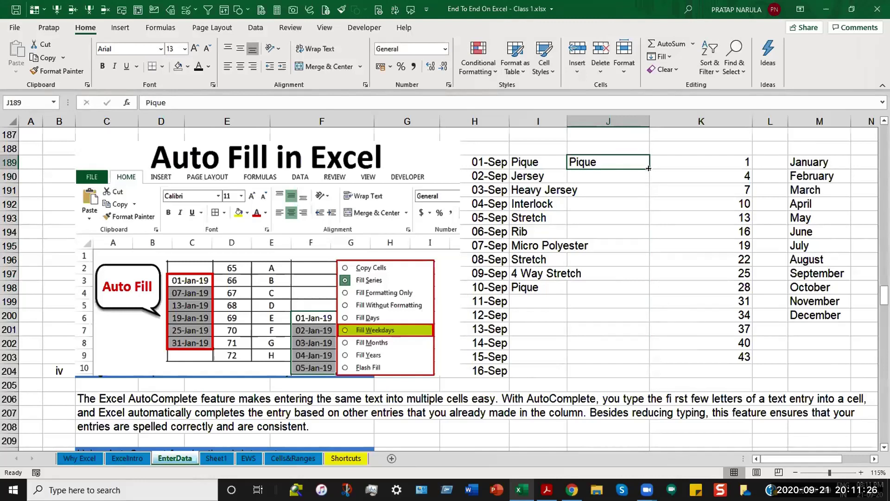
left_click_drag(648, 168, 646, 293)
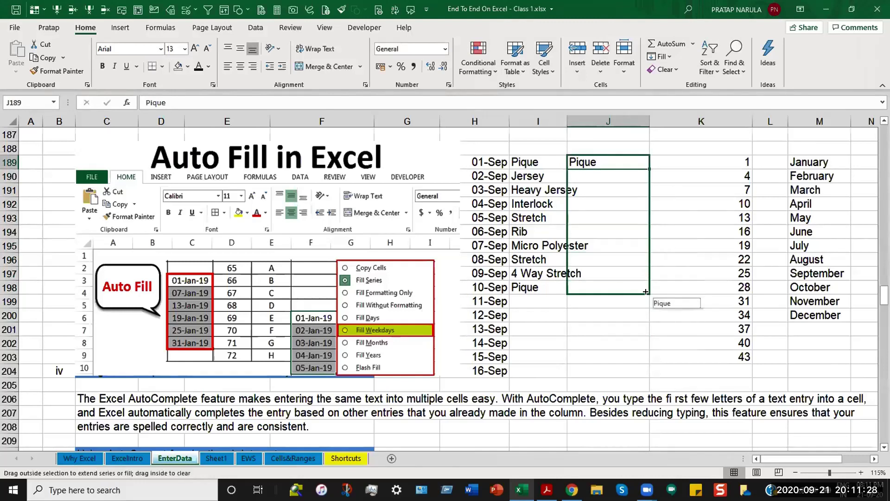
Step: Compare the filled fabric names in column J against those in column I
key("ctrl+e")
left_click(692, 217)
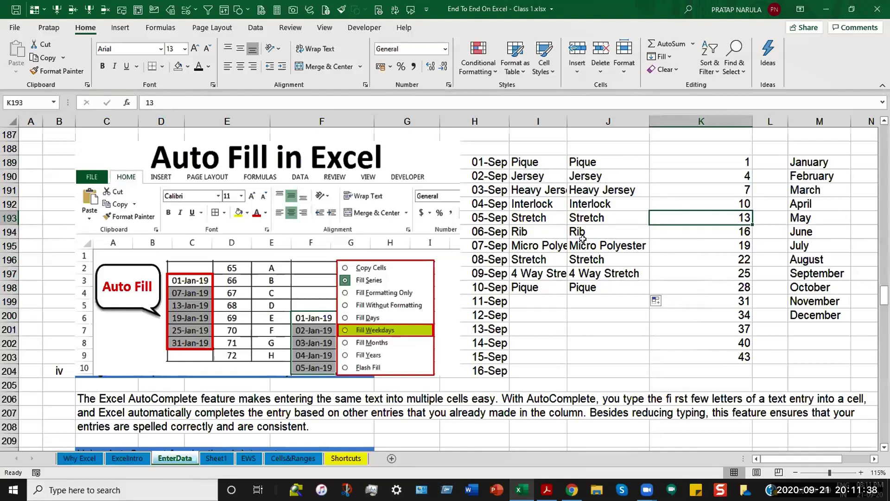
left_click_drag(547, 175, 540, 292)
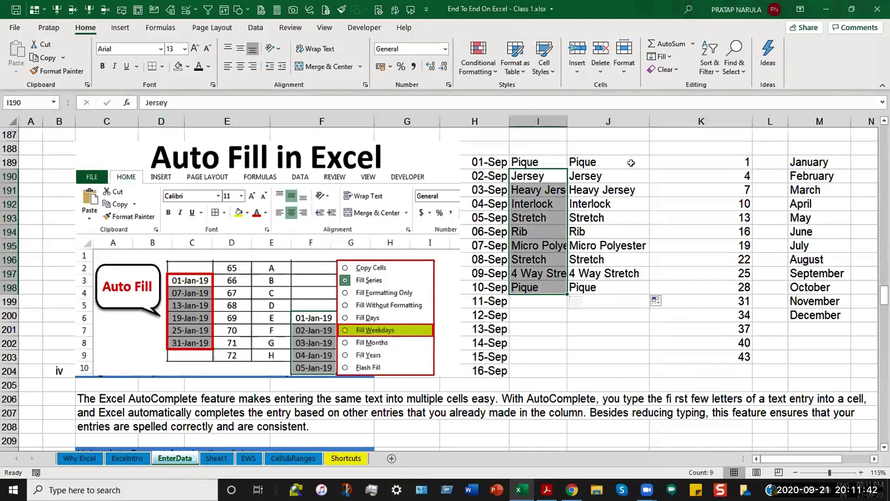
left_click_drag(631, 162, 640, 286)
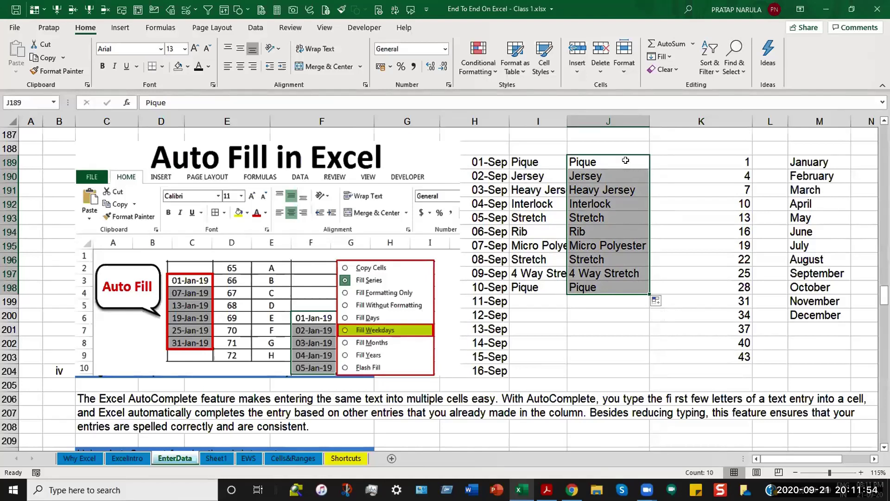
Step: Re-extend the fabric list to J198, then erase the trailing Pique there
left_click(626, 162)
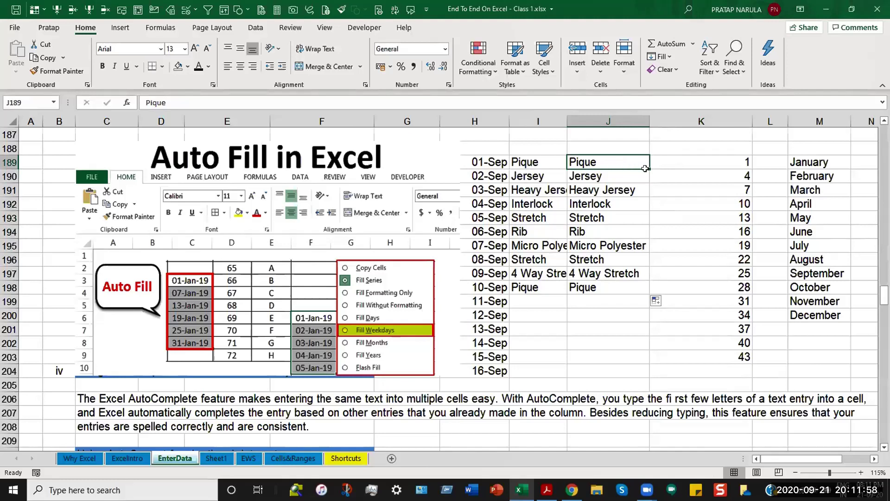
left_click_drag(649, 168, 646, 286)
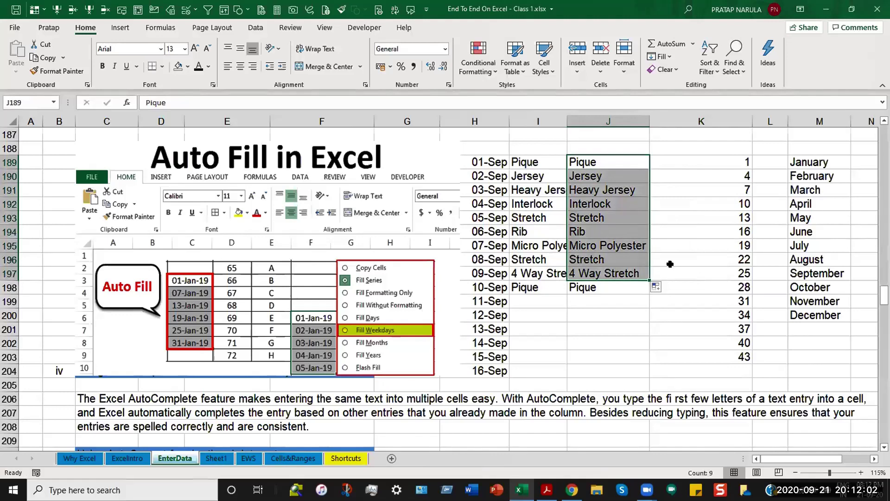
left_click(637, 284)
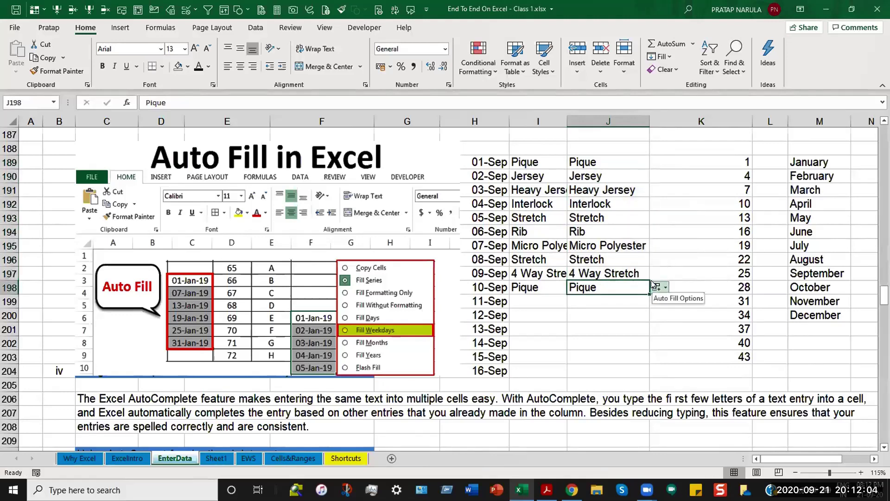
key("BackSpace")
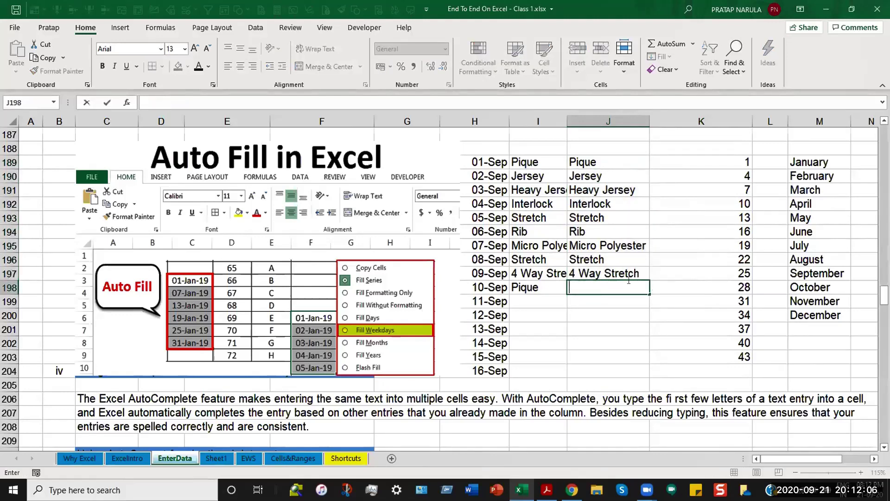
left_click(666, 260)
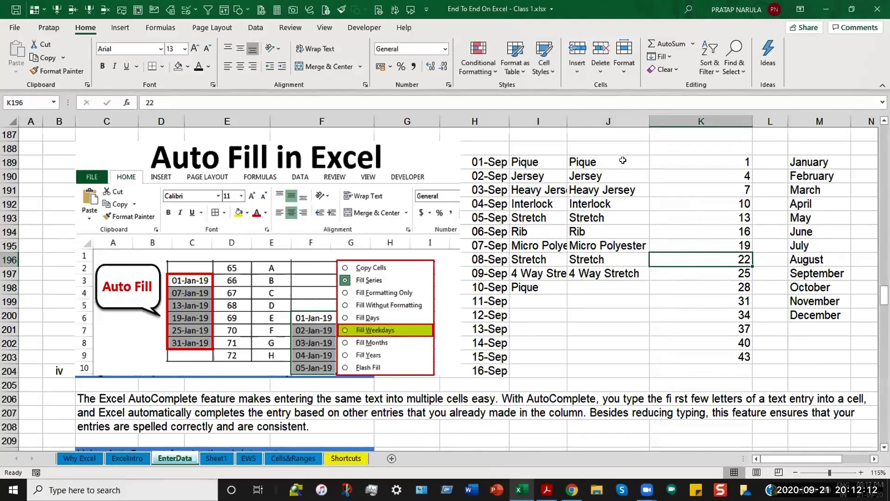
left_click(626, 161)
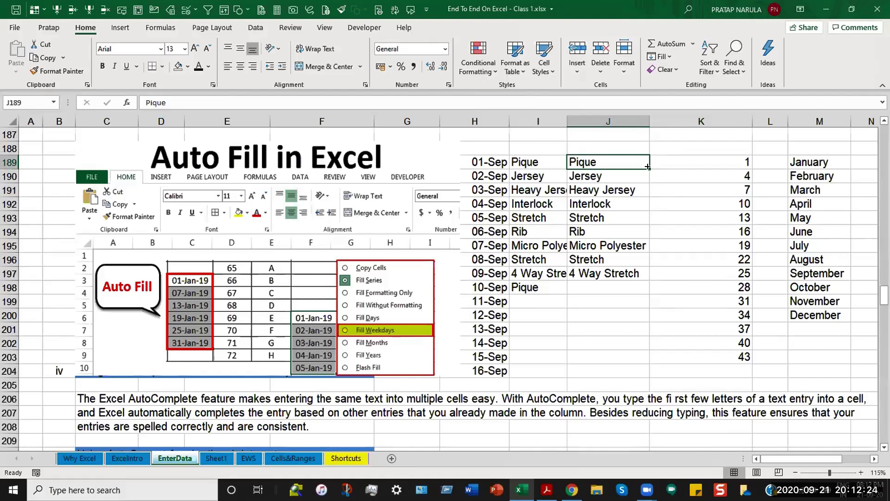
left_click(621, 319)
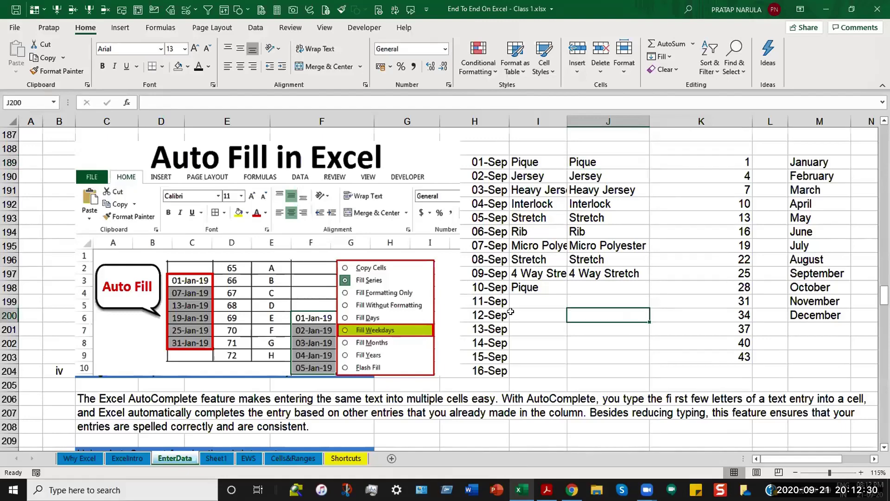